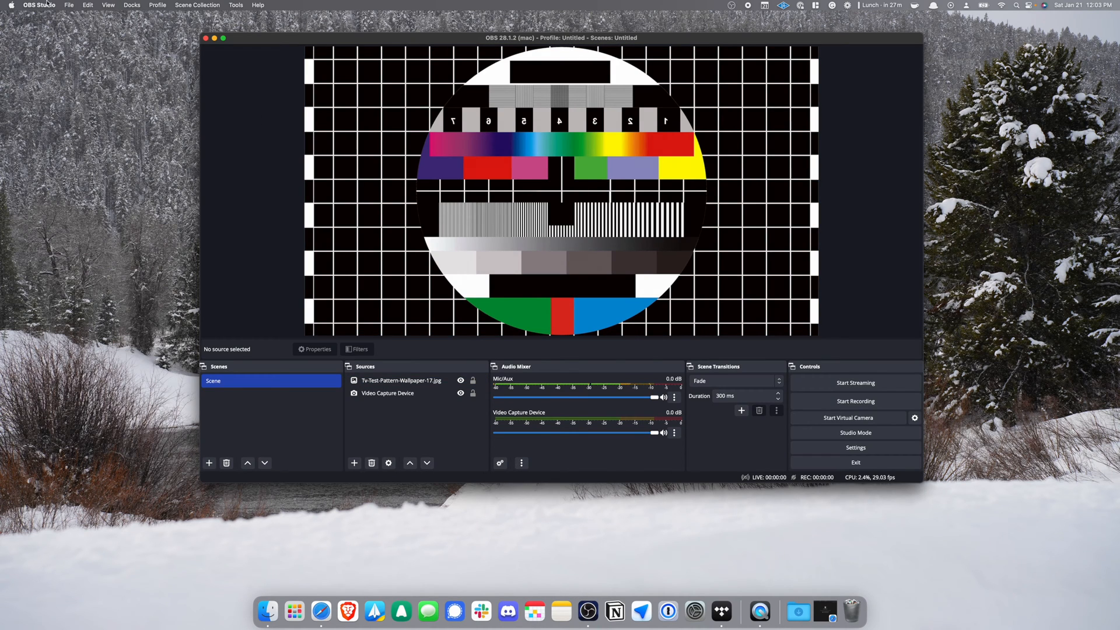
Open the OBS Studio application menu from the macOS menu bar.
click(46, 3)
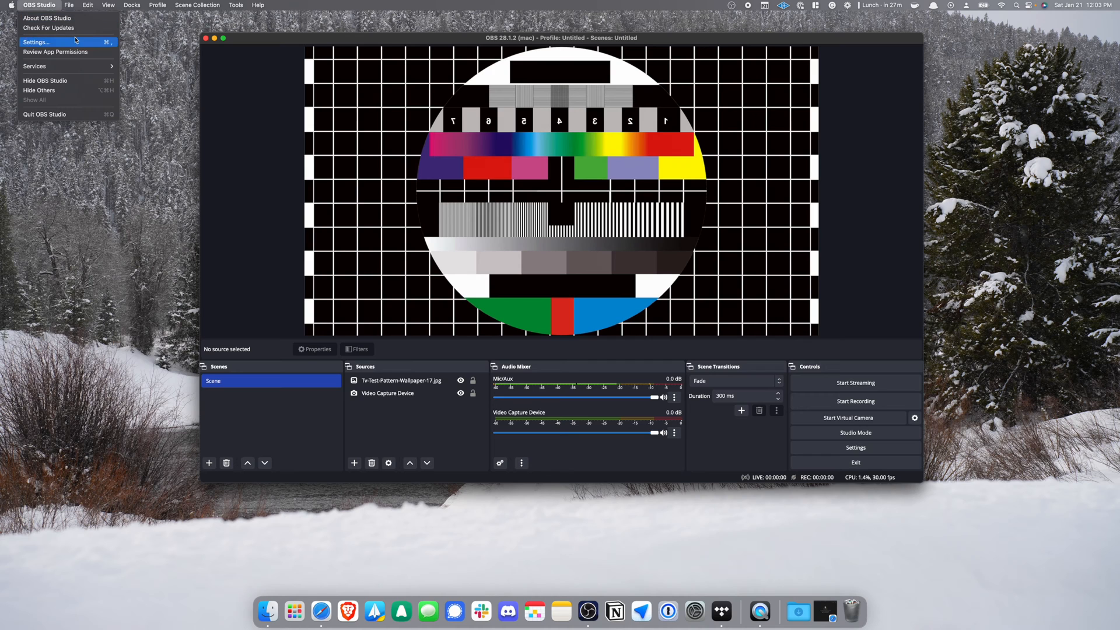
Update OBS from 28.1.2 to 29.0.0 and dismiss the What's New notes.
click(79, 28)
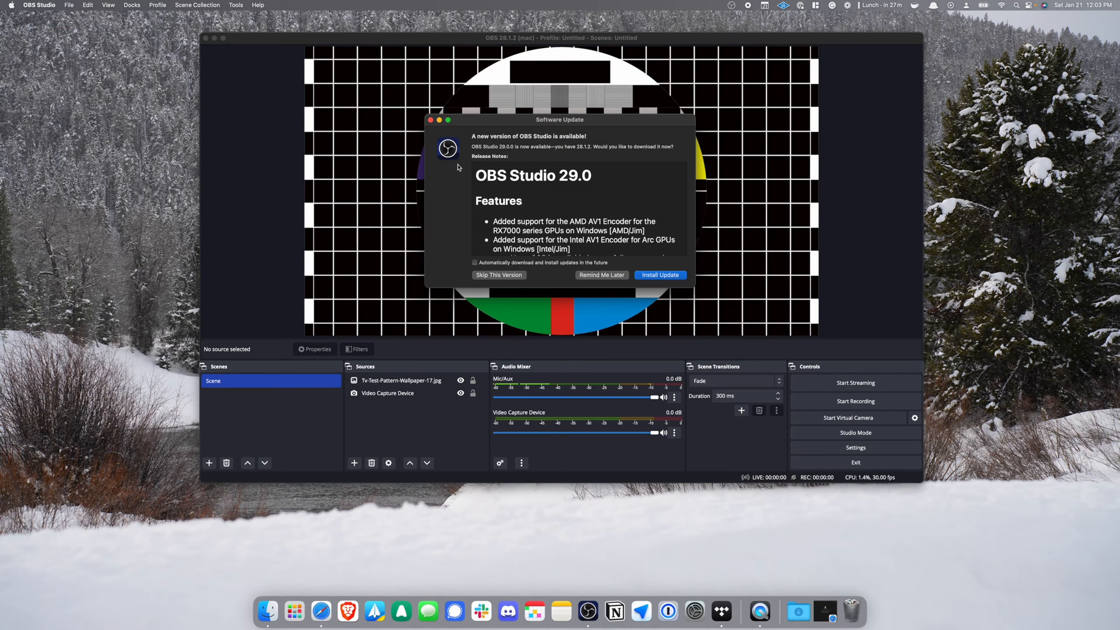
click(657, 274)
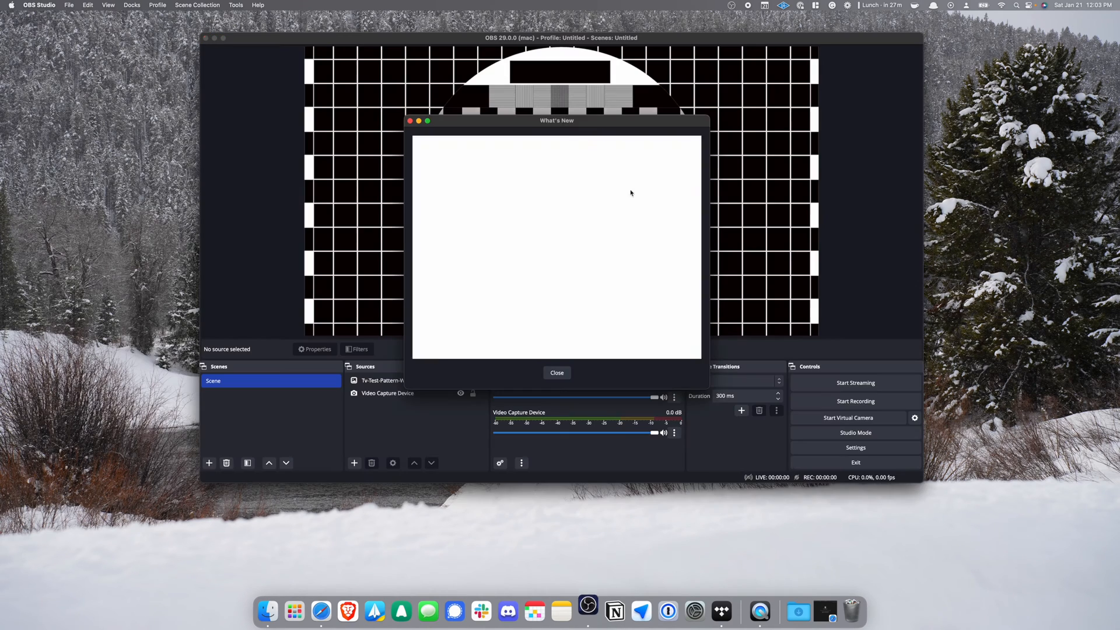
click(559, 371)
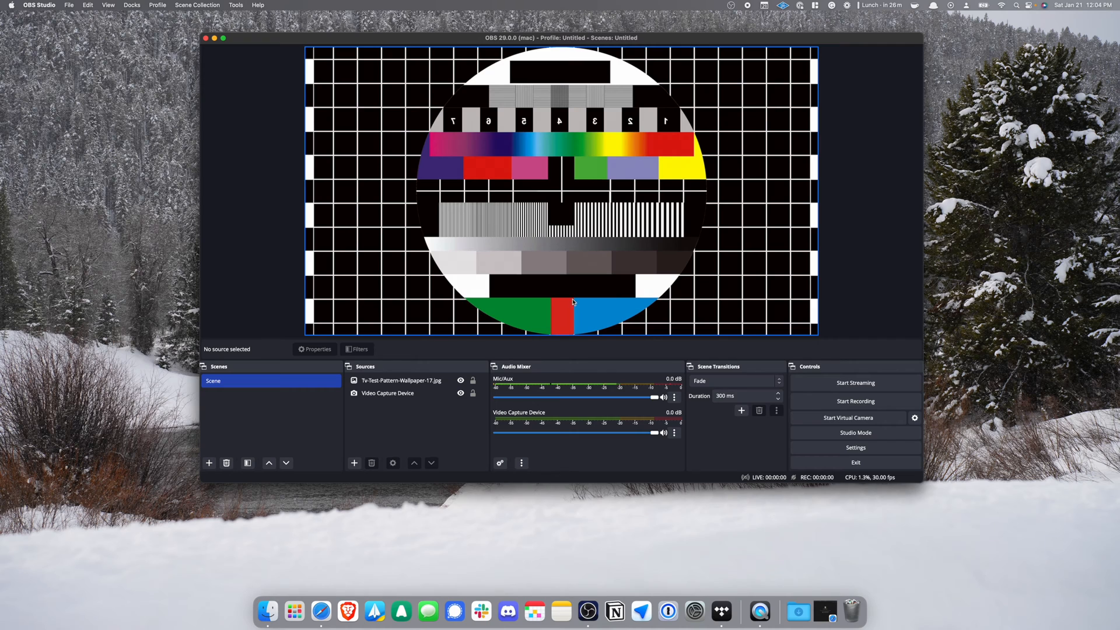
Bring Safari forward and load support.subsplash.com.
click(321, 611)
click(651, 29)
text(support.)
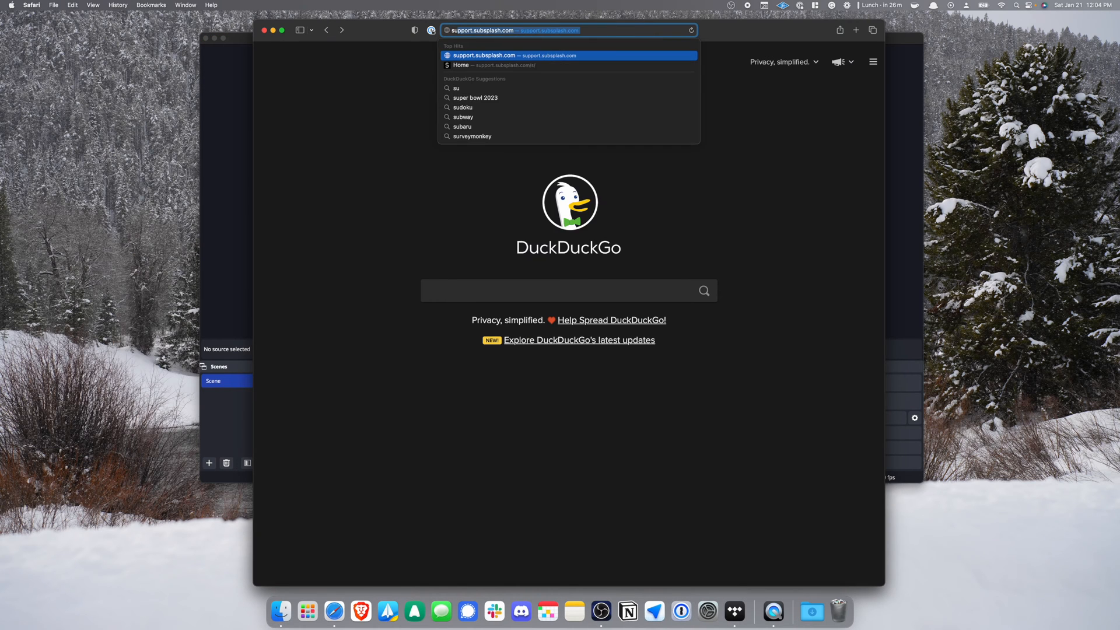
text(subsp)
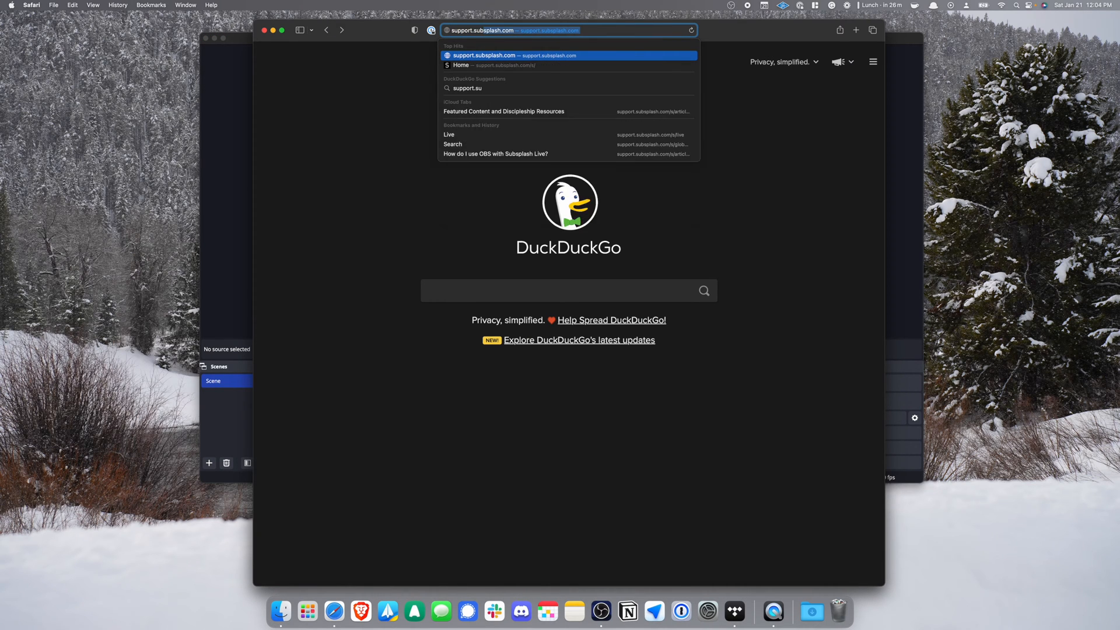
text(lash.com)
key(Return)
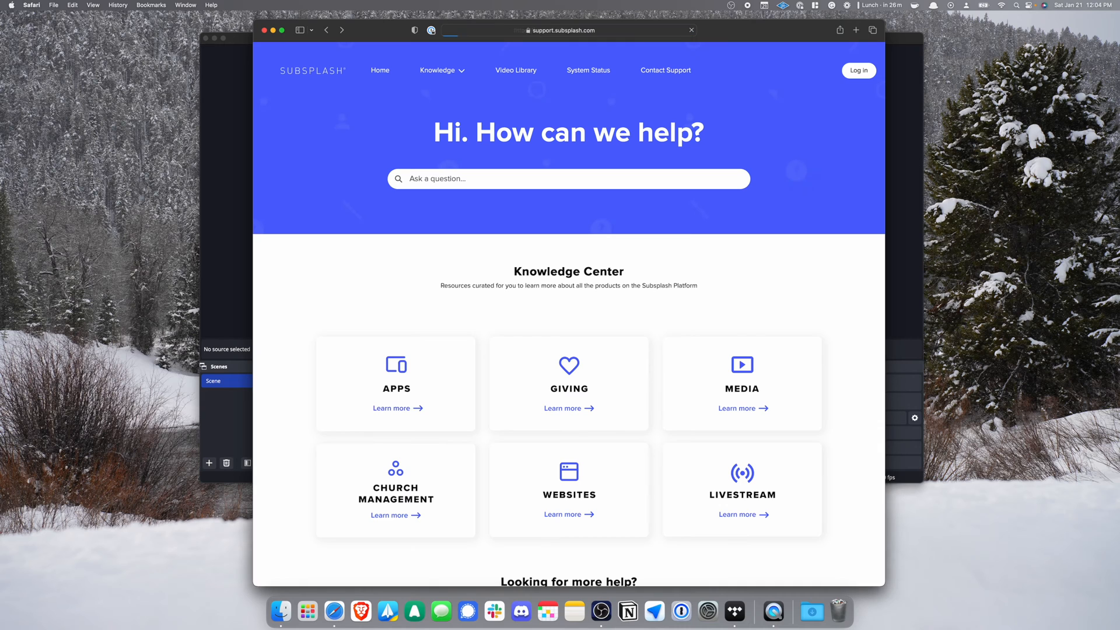
Search for OBS, open 'How do I use OBS with Subsplash Live?', and follow the Subsplash Live (1080p) link.
click(694, 177)
text(obs)
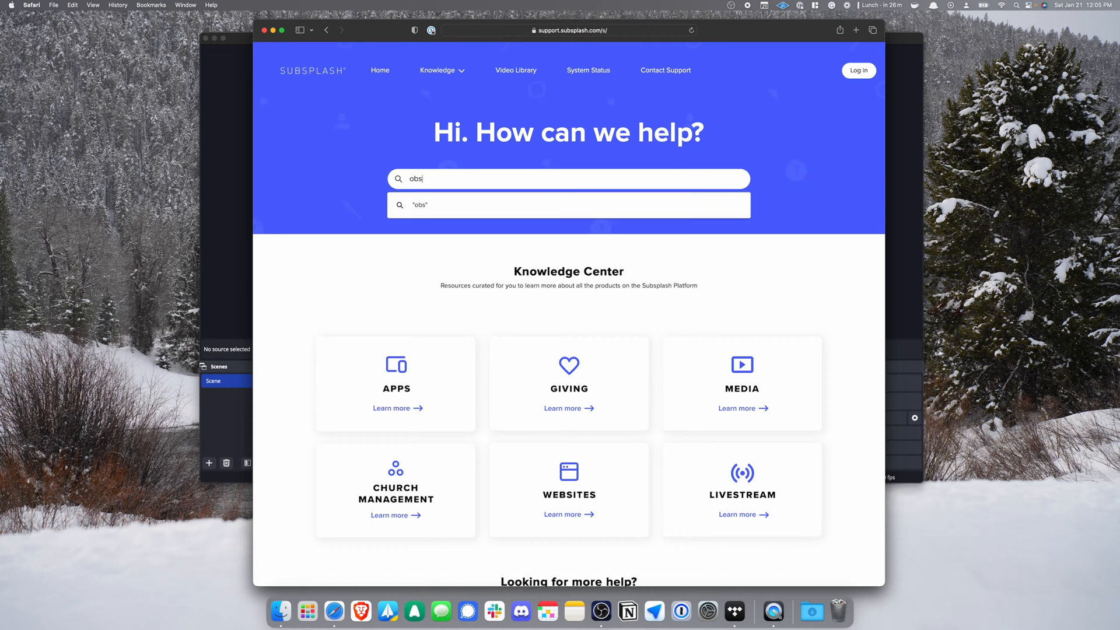
key(Return)
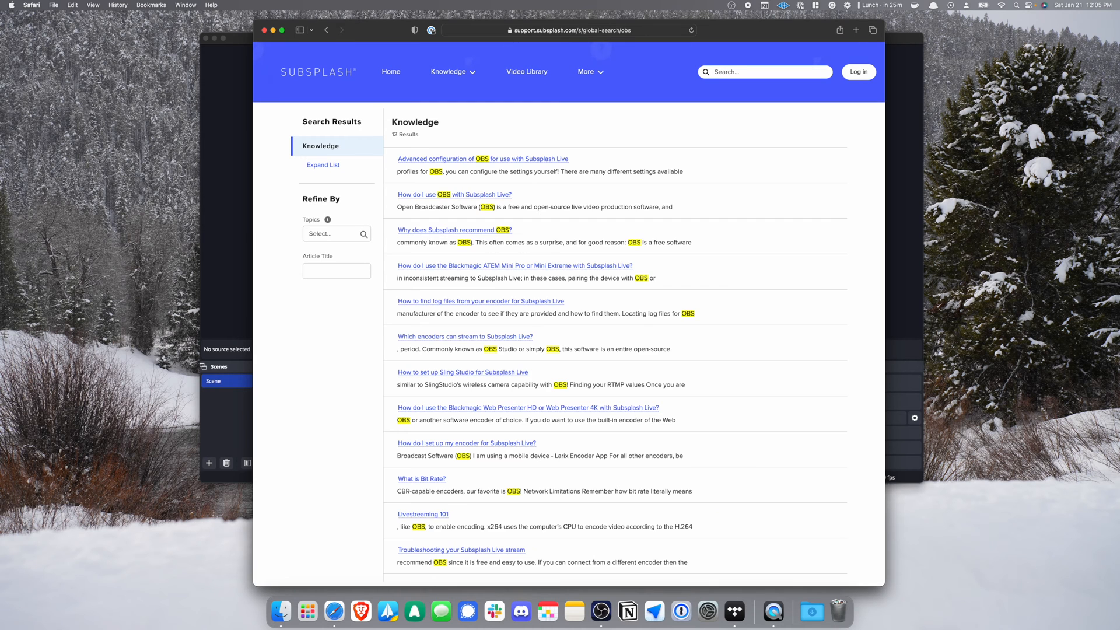
key(super+equal)
key(super+equal)
key(super+equal)
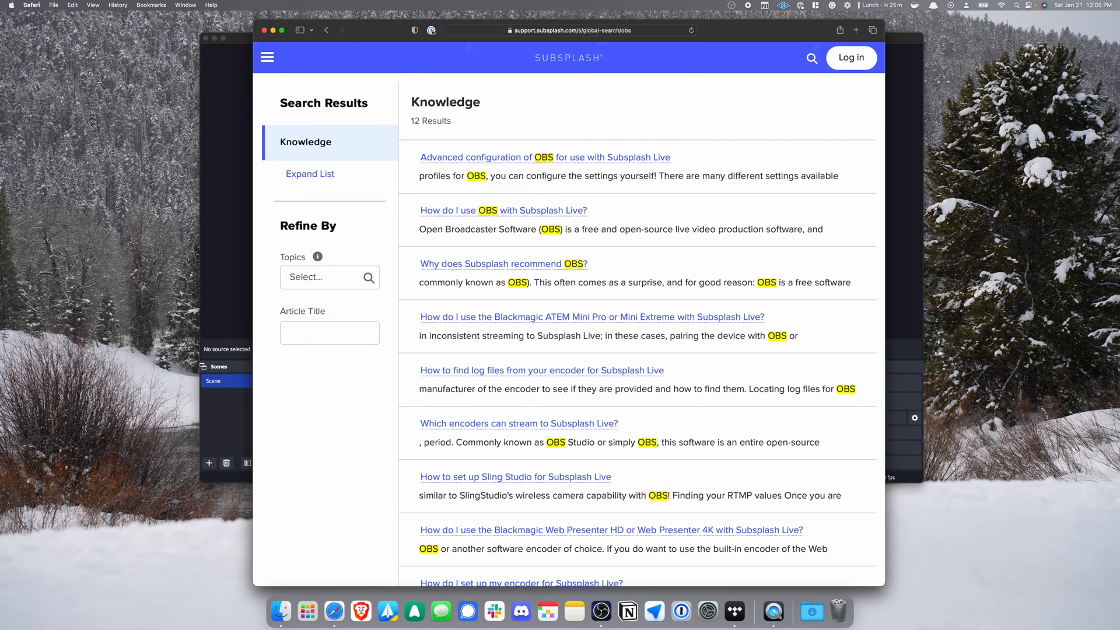
click(475, 211)
scroll(475, 216, down, 5)
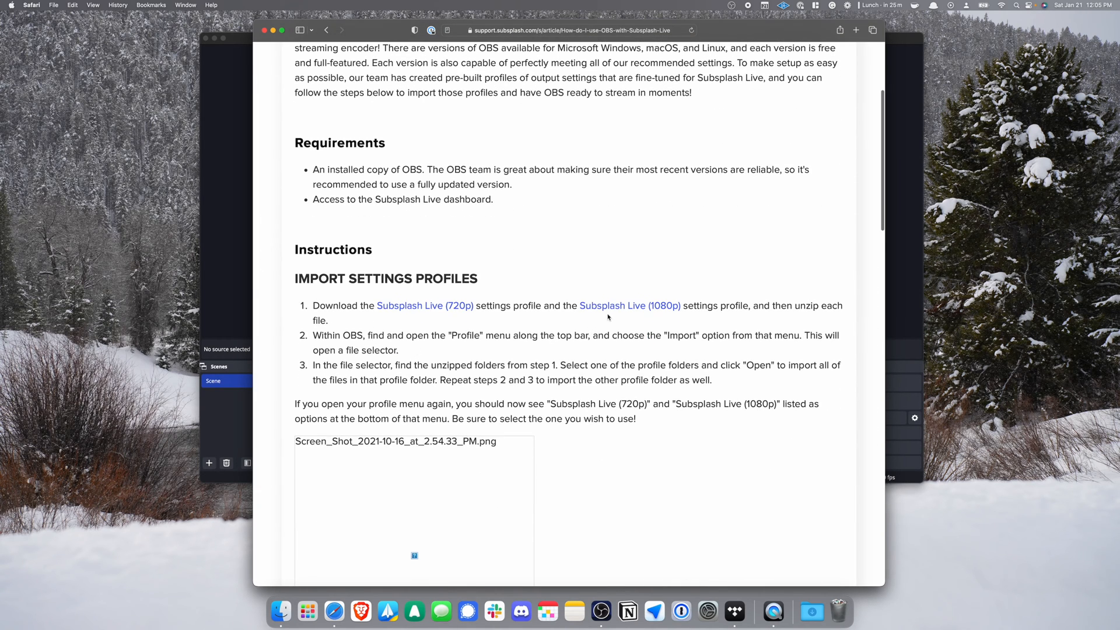
click(612, 309)
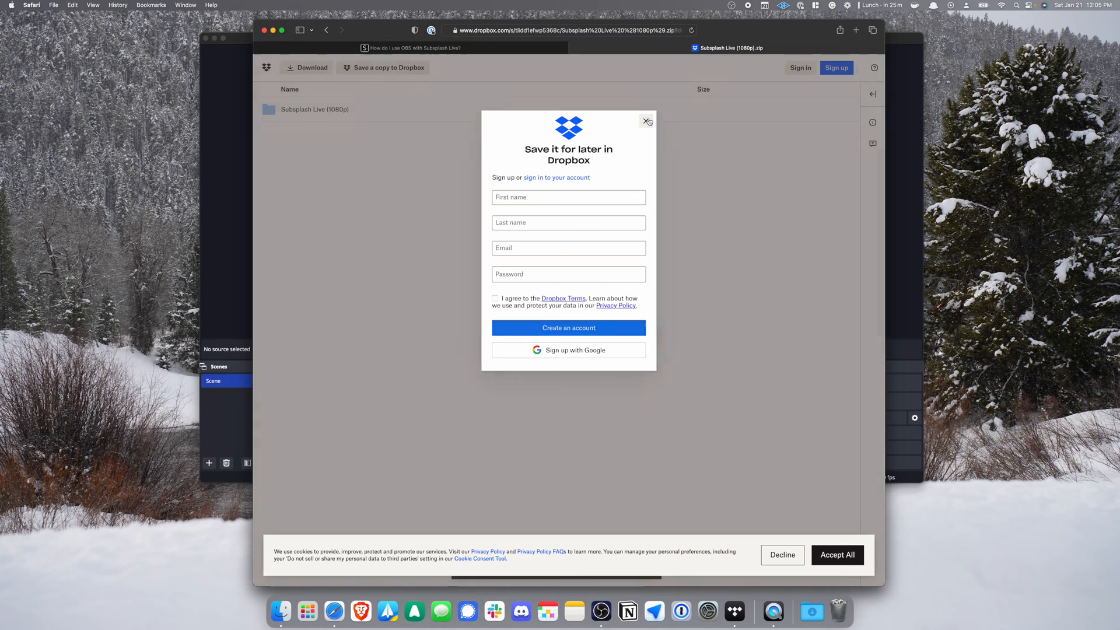
Download the Subsplash Live (1080p) profile zip from Dropbox, allowing downloads, then close Safari.
click(646, 121)
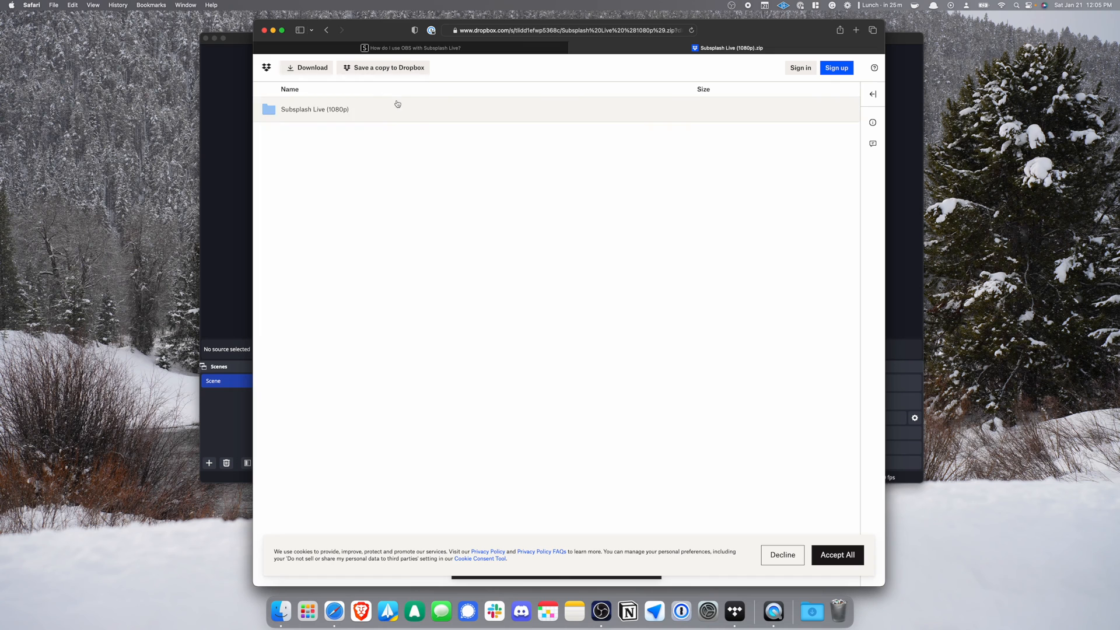
click(324, 73)
click(646, 331)
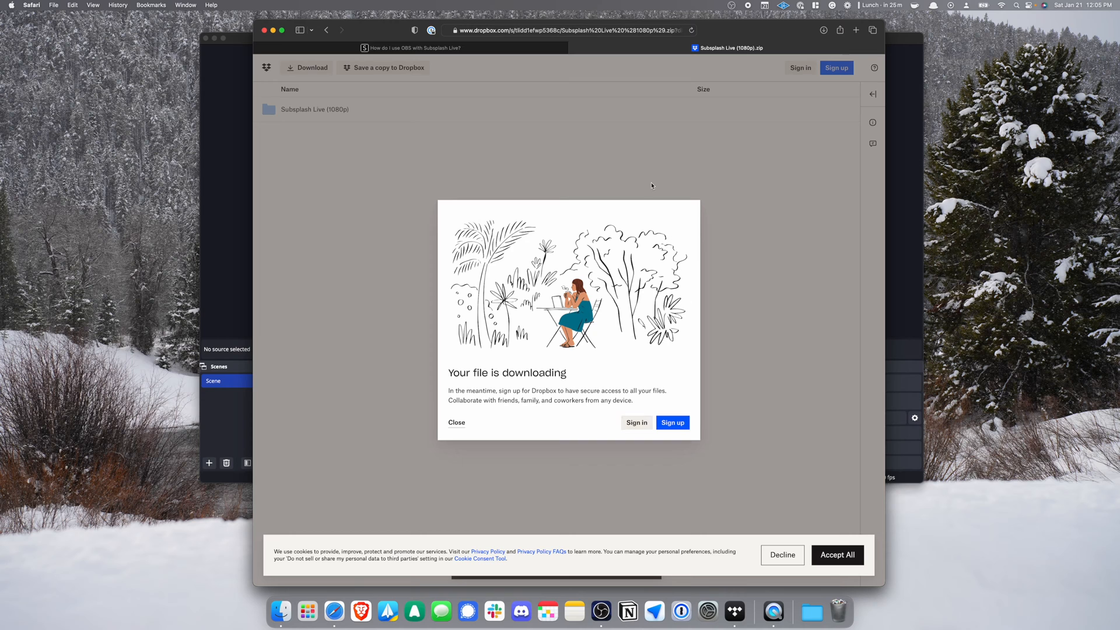
click(264, 30)
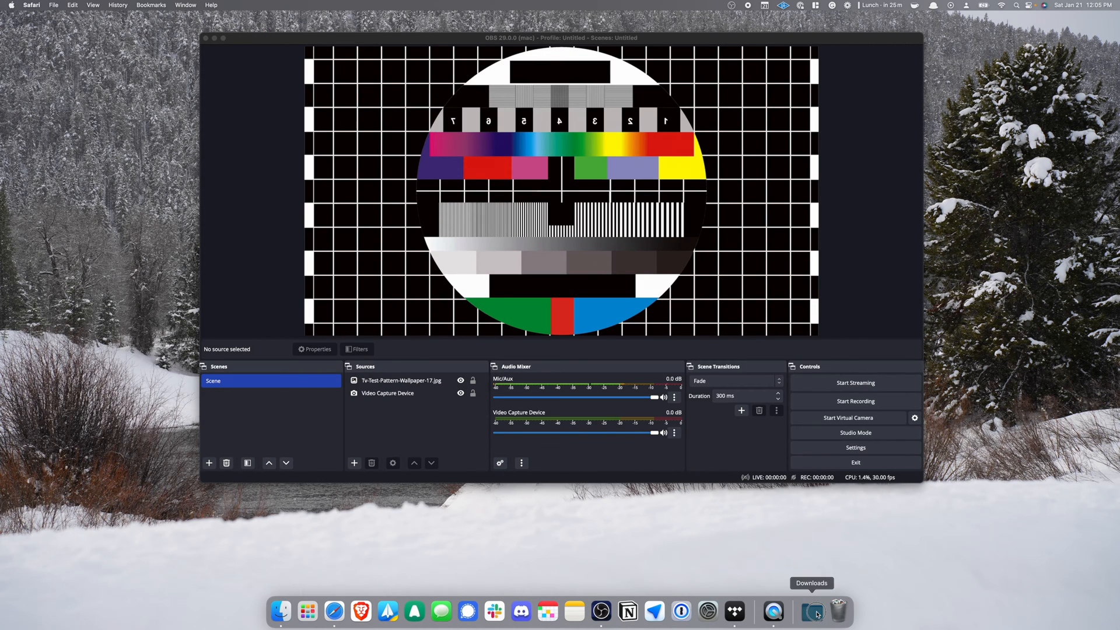
Open the downloaded Subsplash Live (1080p) folder from the Dock, move it aside, and return to OBS.
click(812, 606)
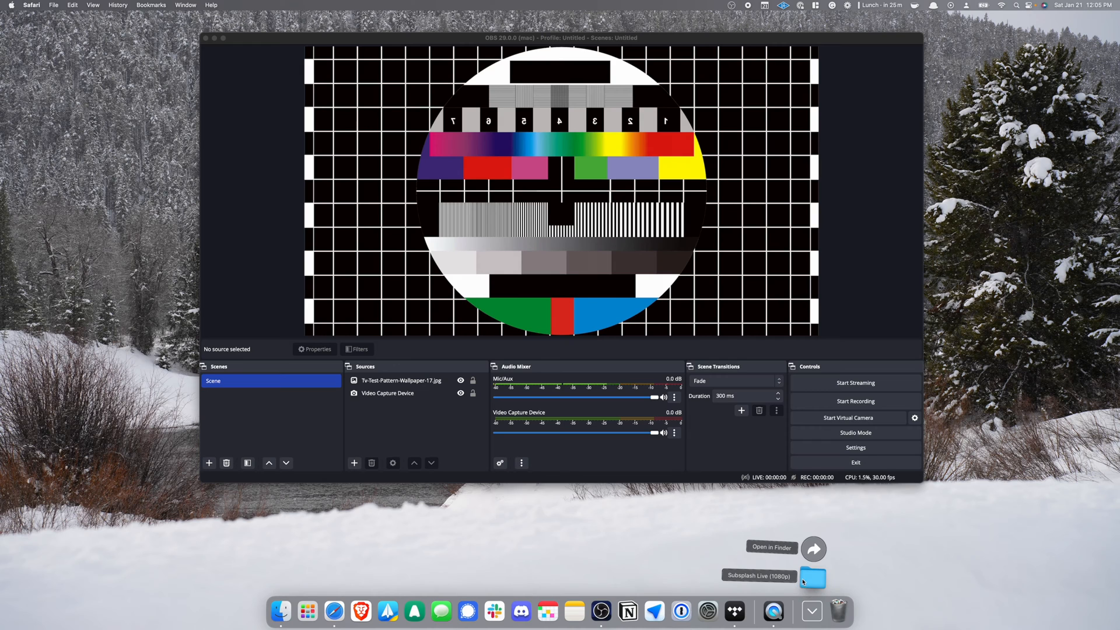
click(803, 582)
drag(560, 118, 867, 264)
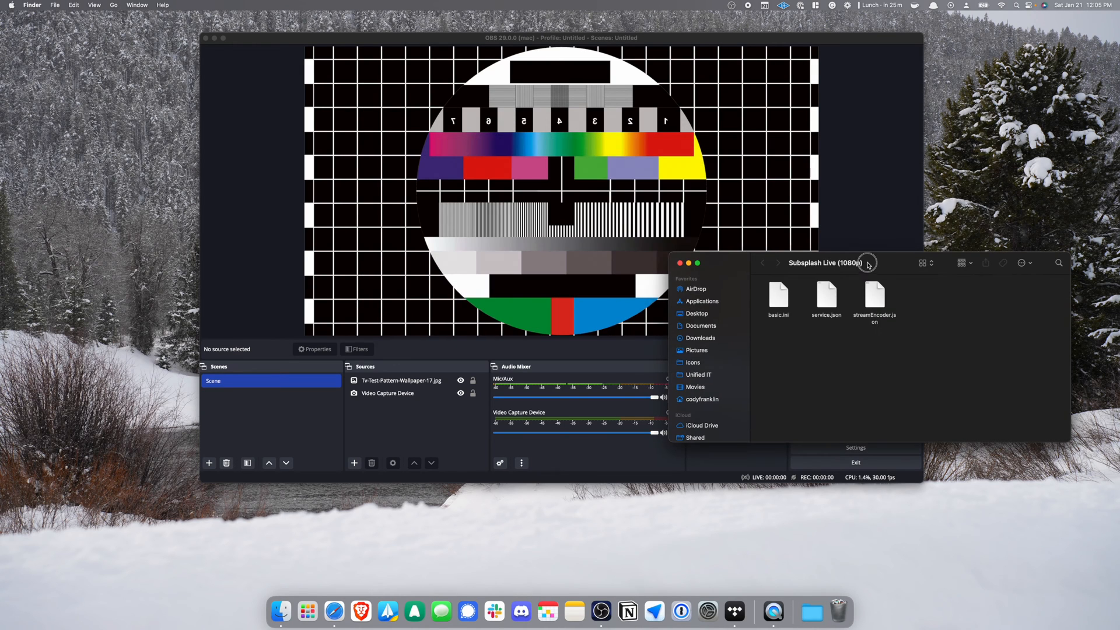
click(269, 257)
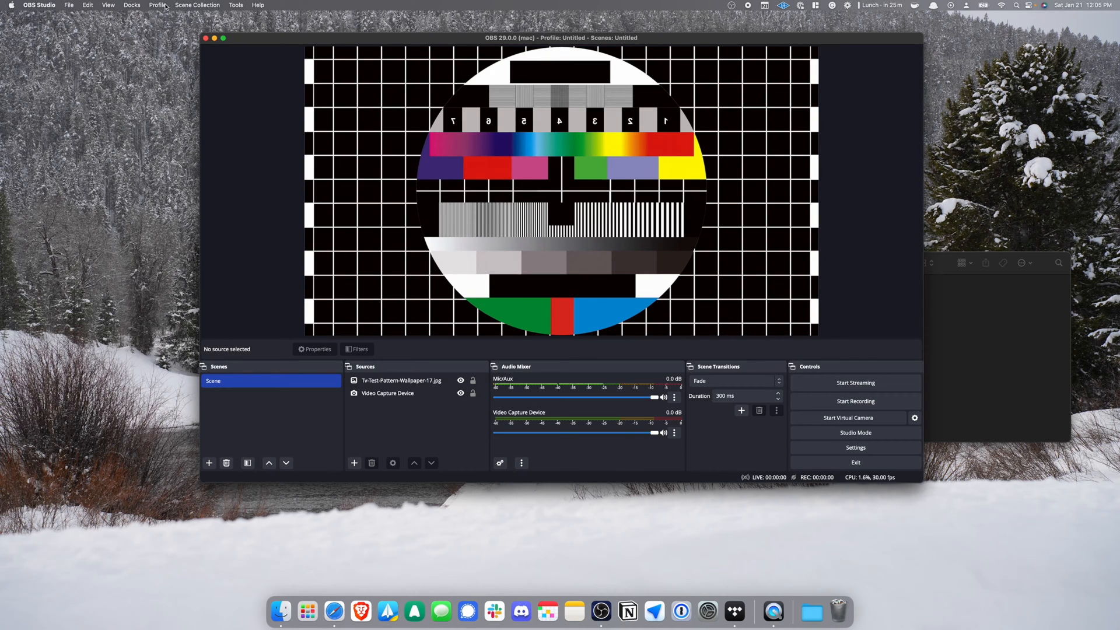
Import the Subsplash Live (1080p) folder from Downloads as an OBS profile, granting folder access.
click(165, 6)
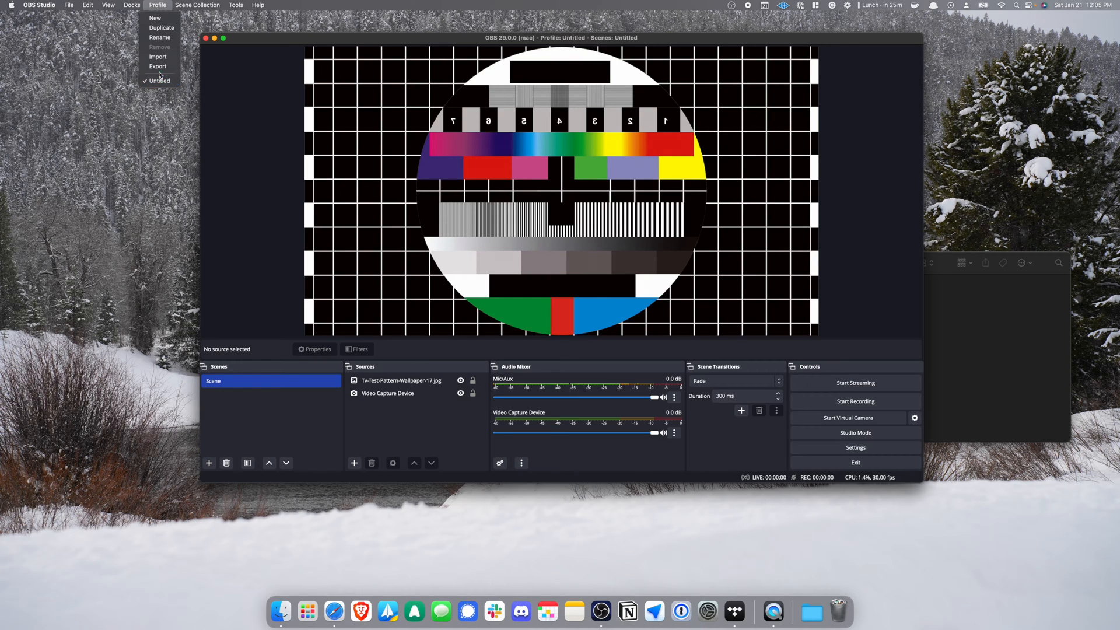
click(167, 62)
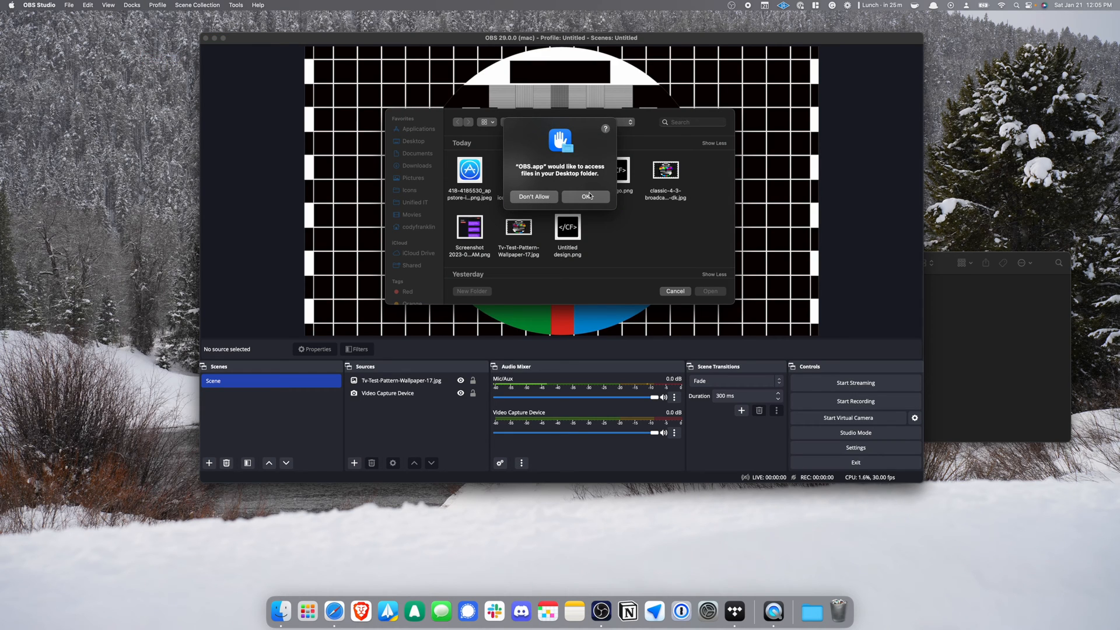
click(589, 196)
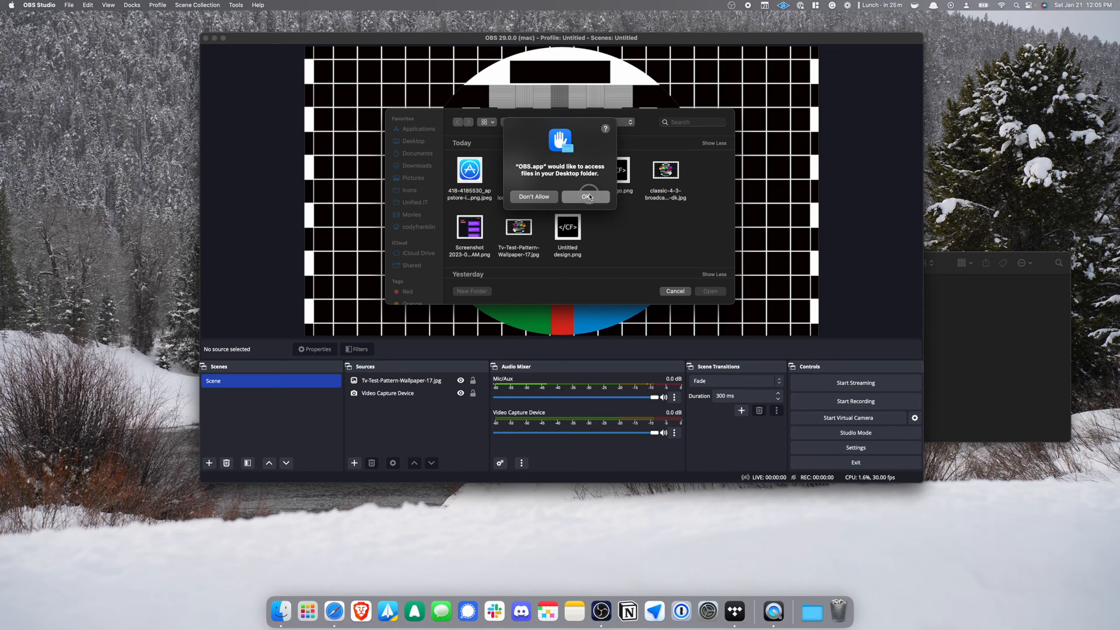
click(433, 168)
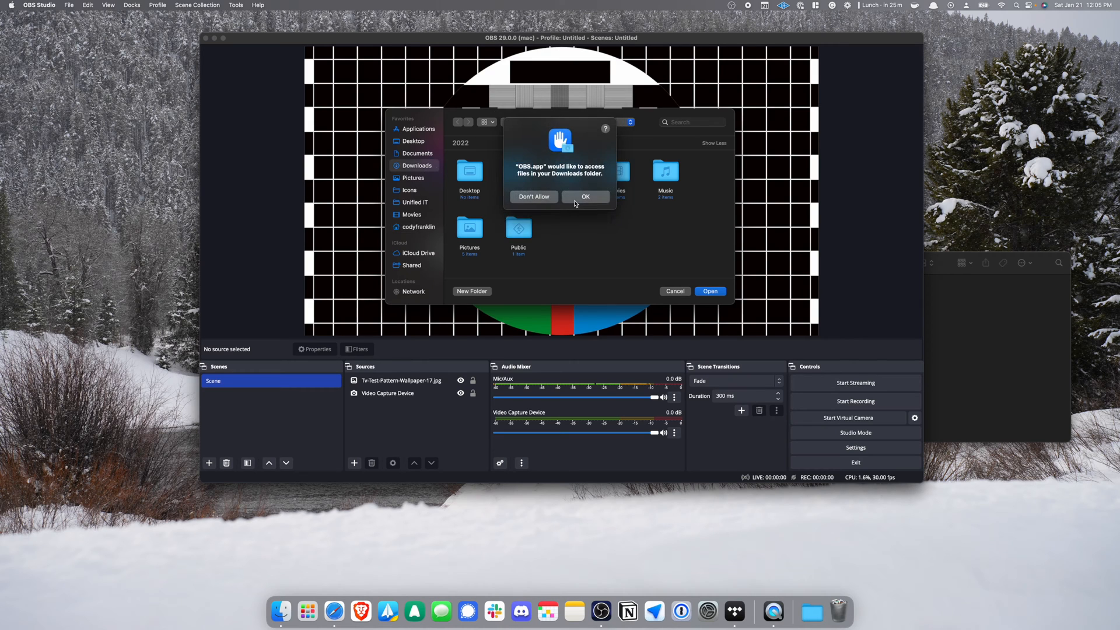
click(580, 199)
click(483, 190)
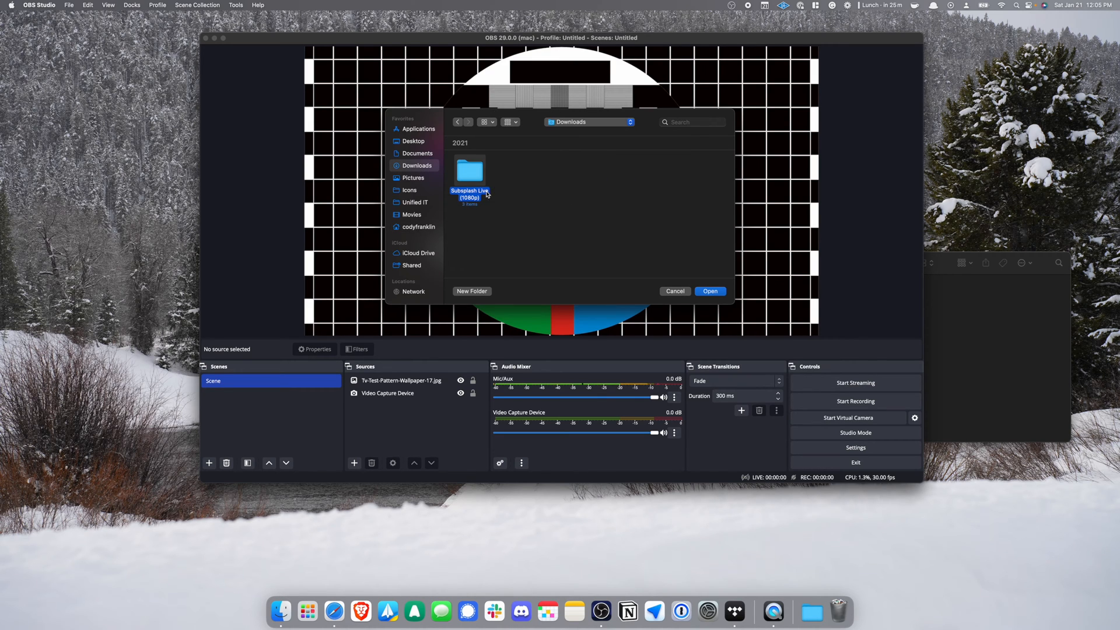
click(709, 292)
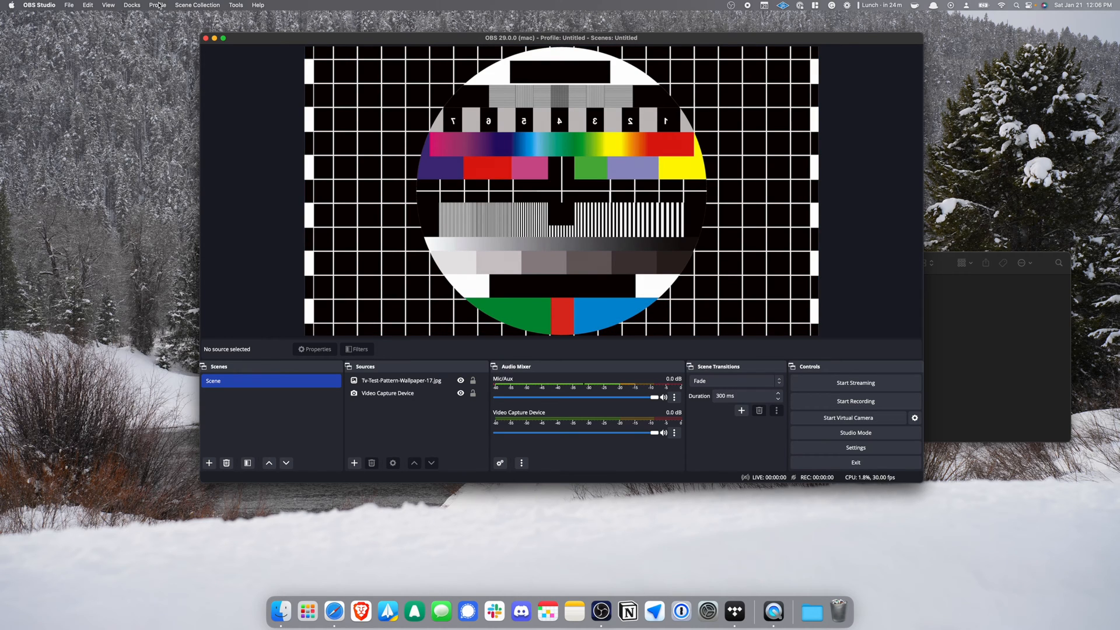
Switch to the Subsplash Live (1080p) profile, open its empty Stream settings, and launch Safari.
click(159, 6)
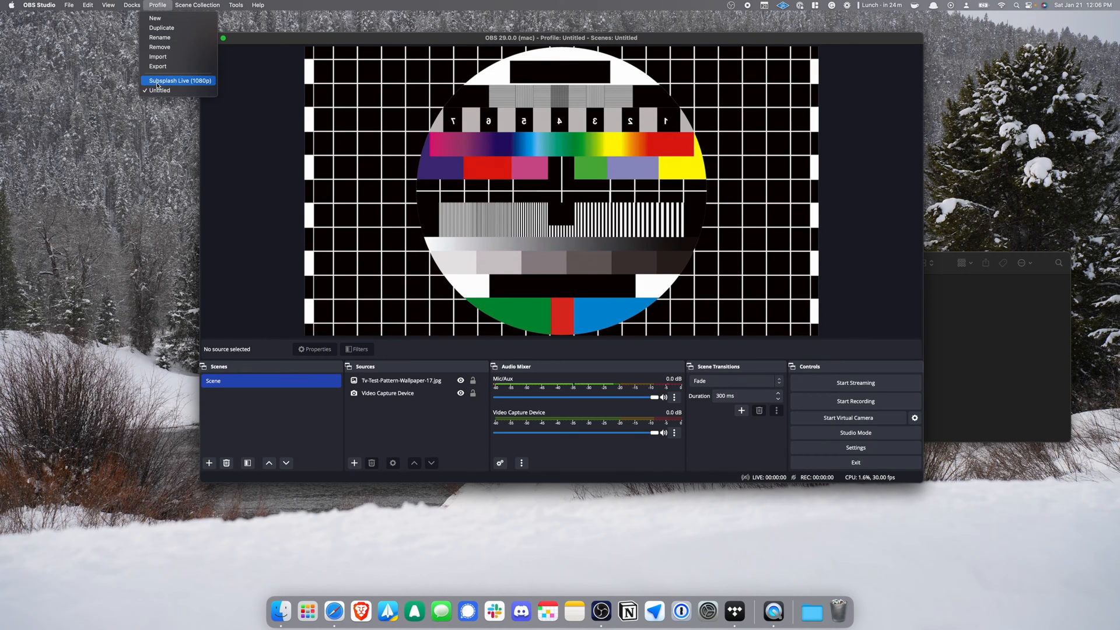
click(158, 82)
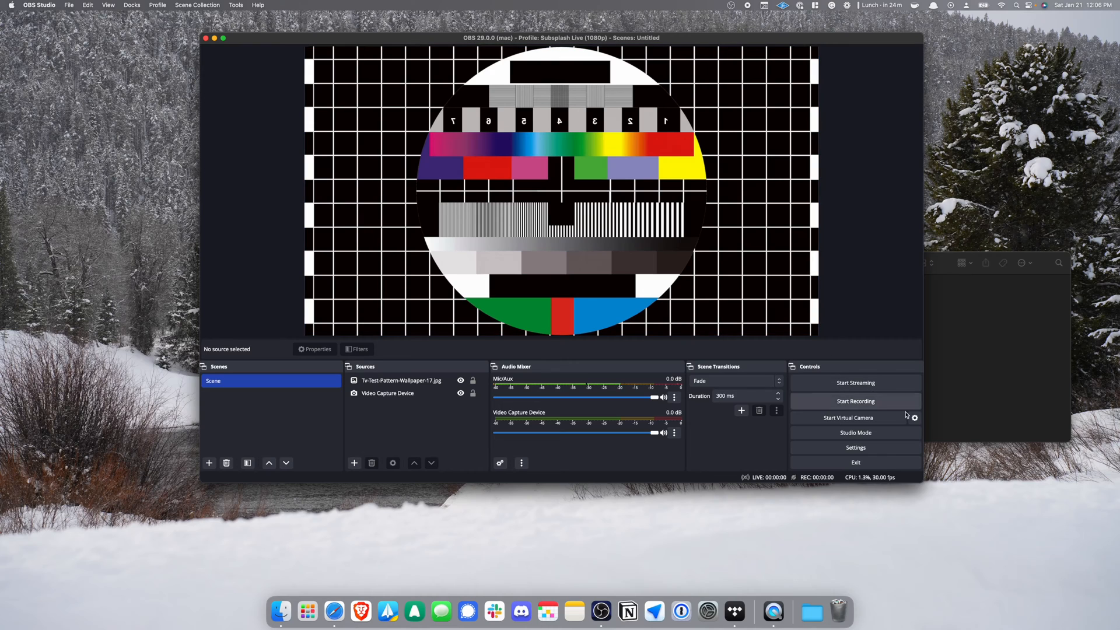
click(883, 451)
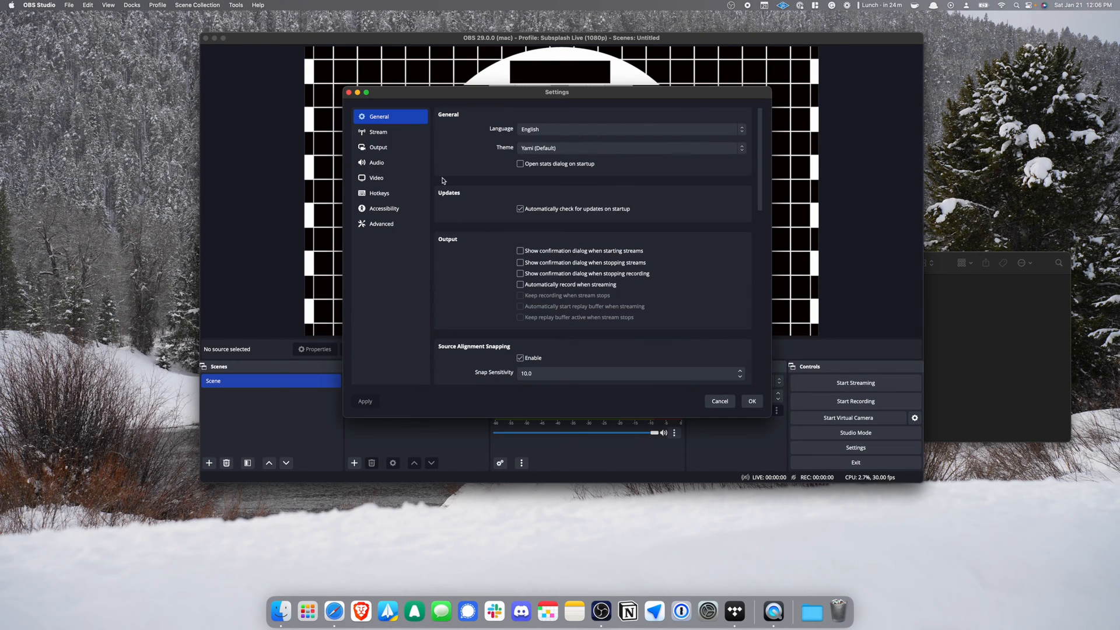
click(406, 138)
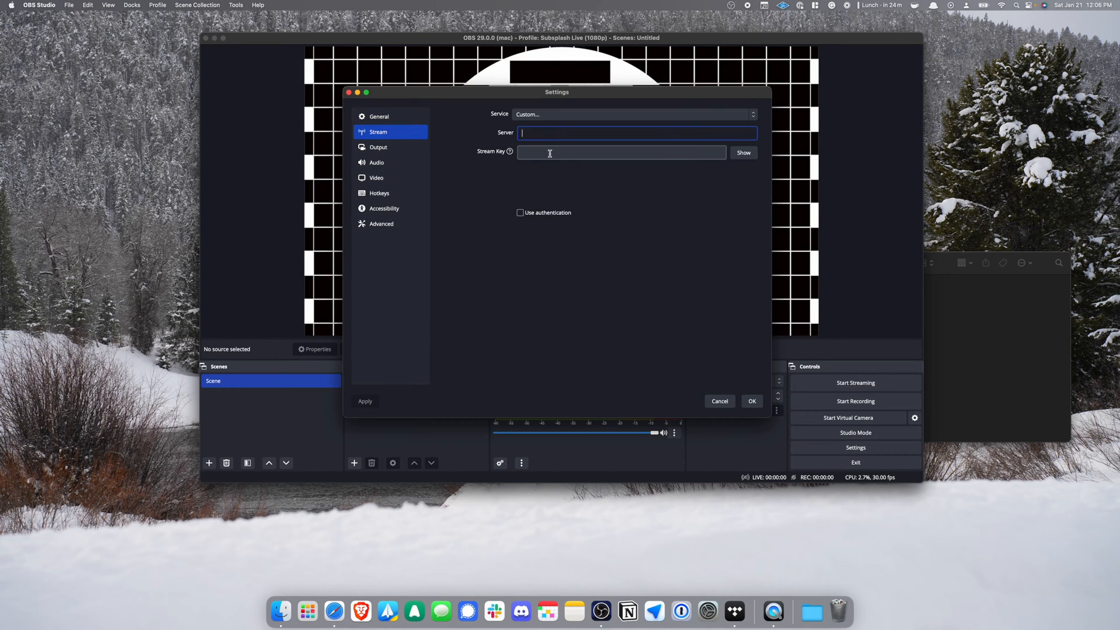
click(554, 151)
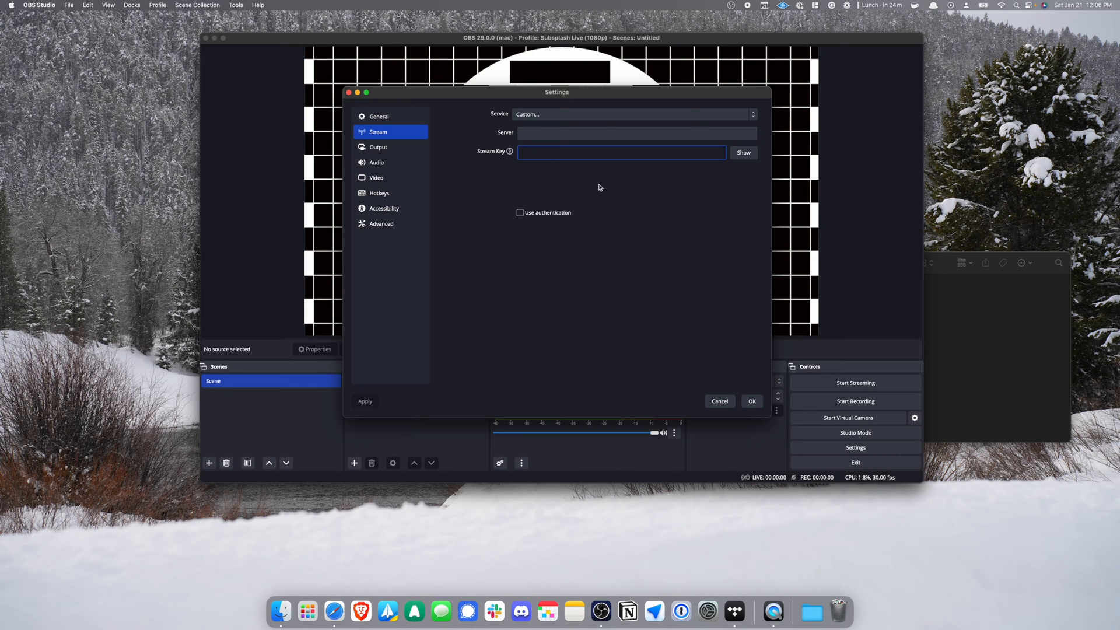
drag(615, 95, 627, 84)
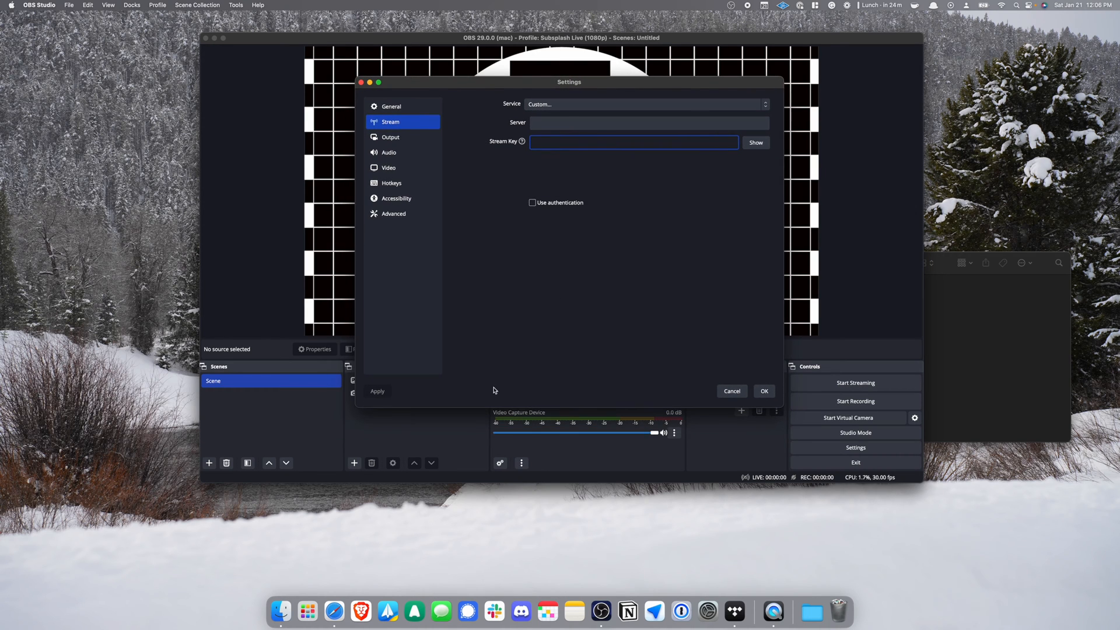
click(335, 611)
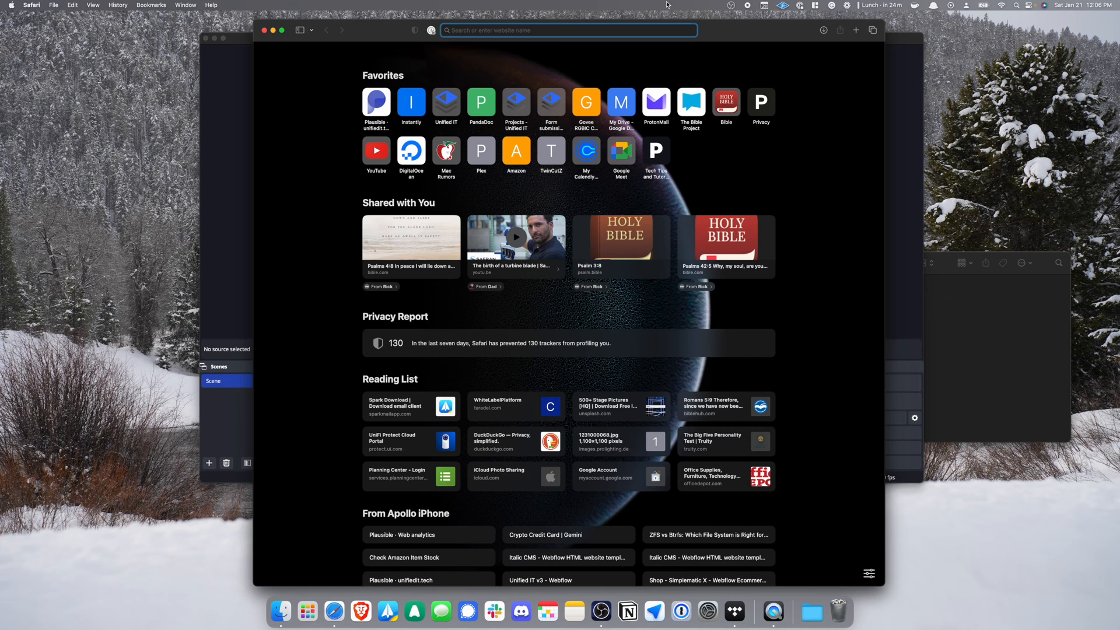
Load dashboard.subsplash.com and open Media > Settings showing the streaming server URL and key.
text(dashboard.subsplash.com)
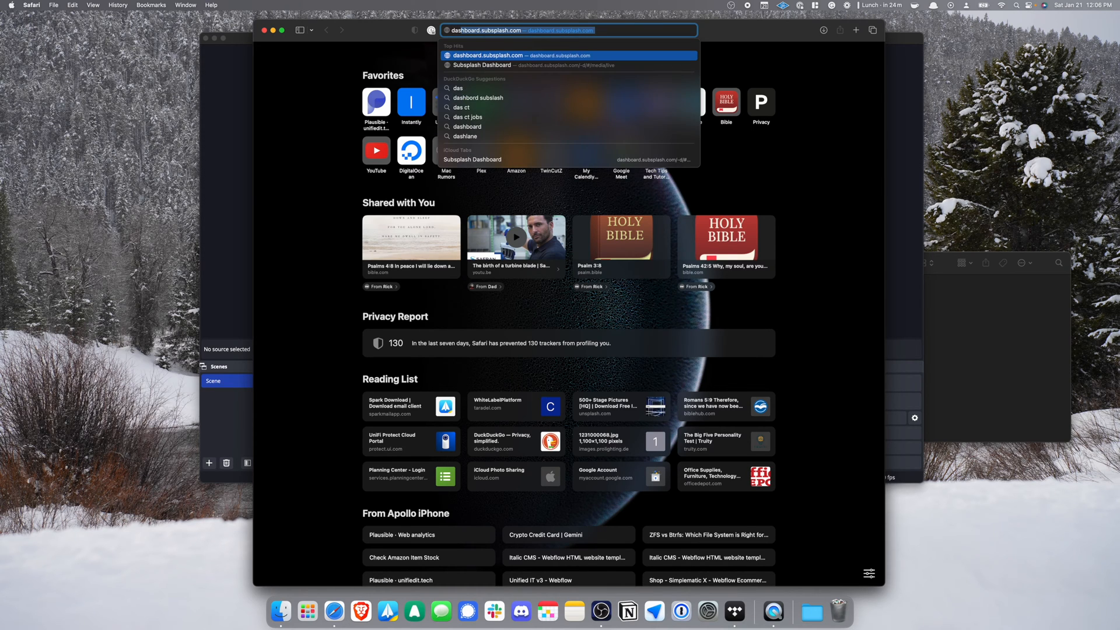
key(Return)
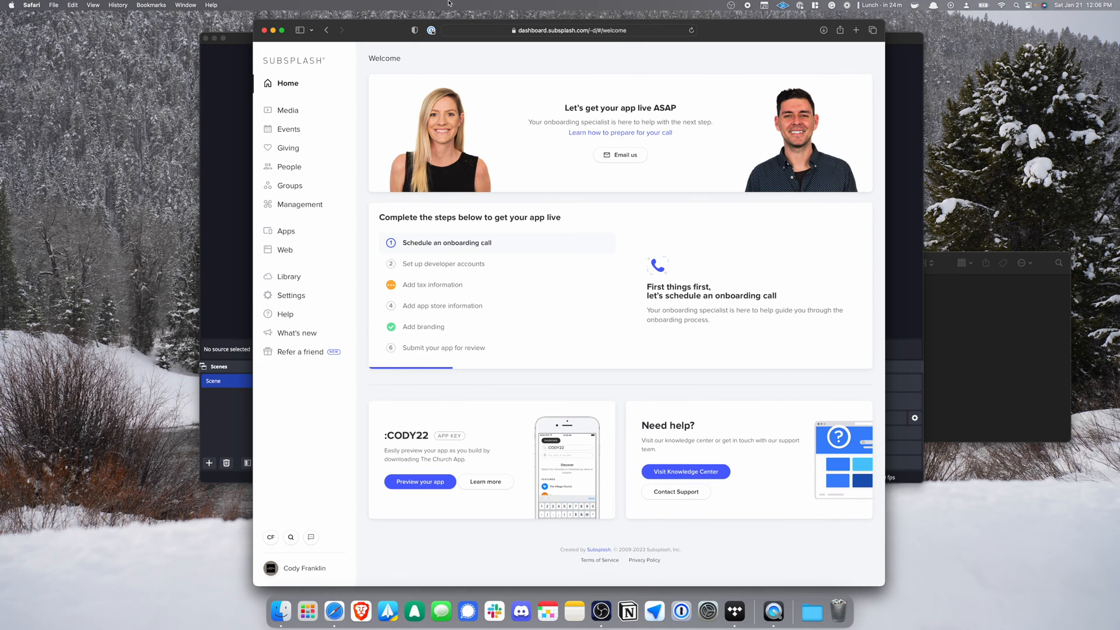
click(313, 110)
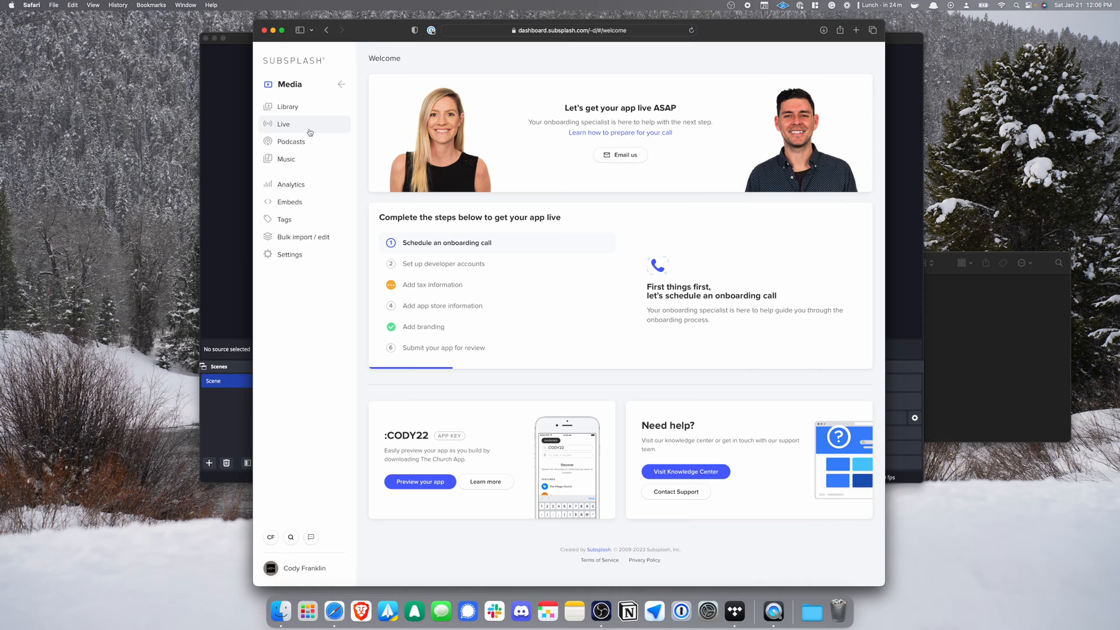
click(315, 261)
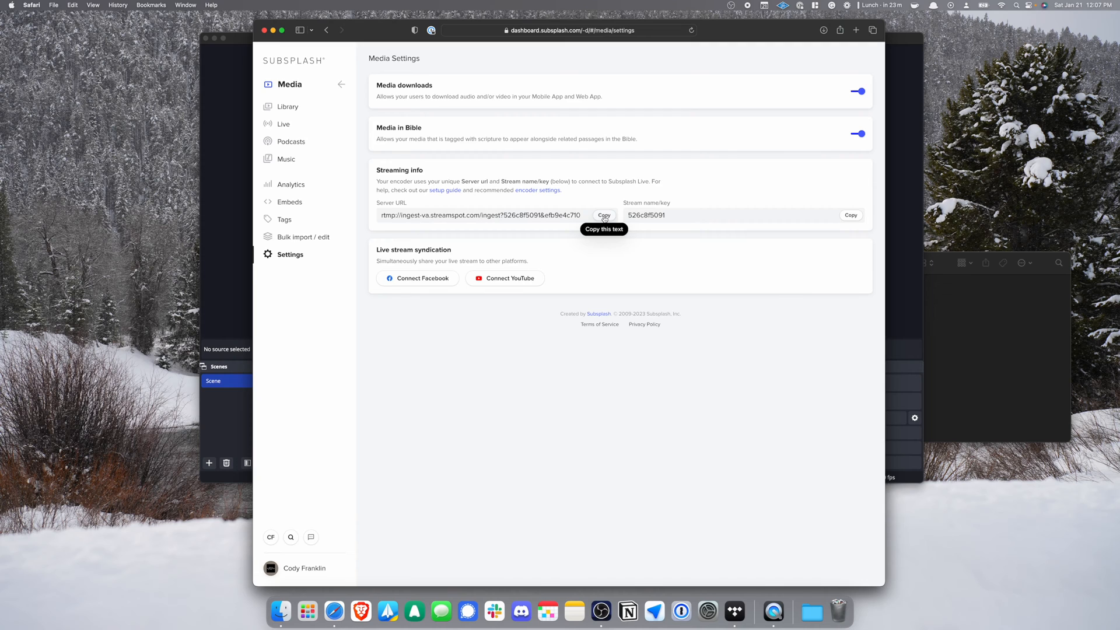
Paste the copied Subsplash server URL into OBS's Server field.
click(223, 119)
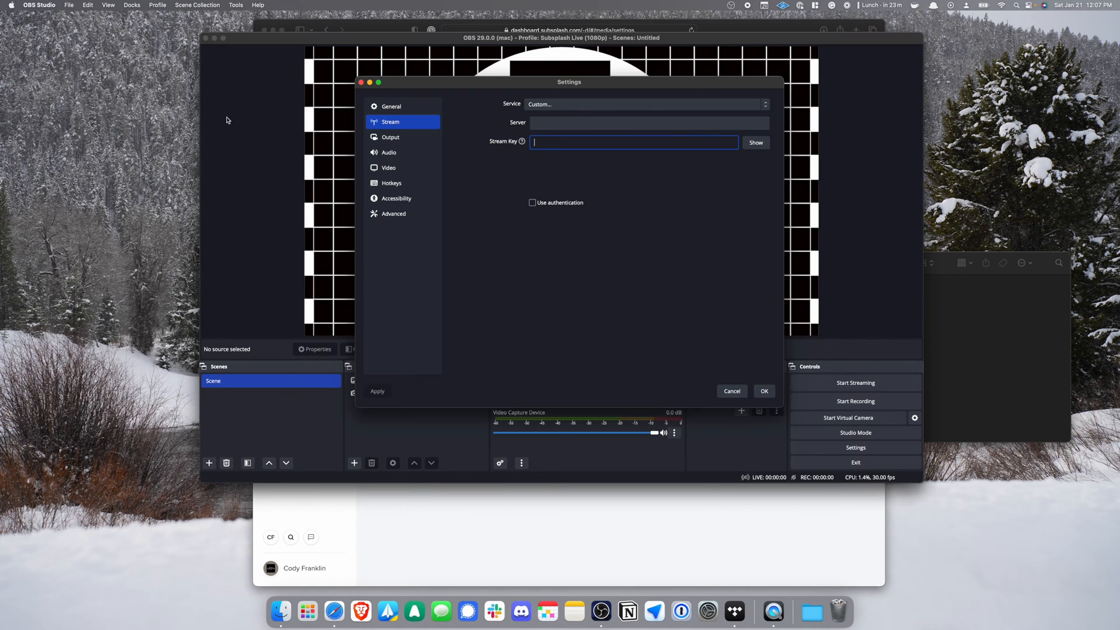
click(533, 124)
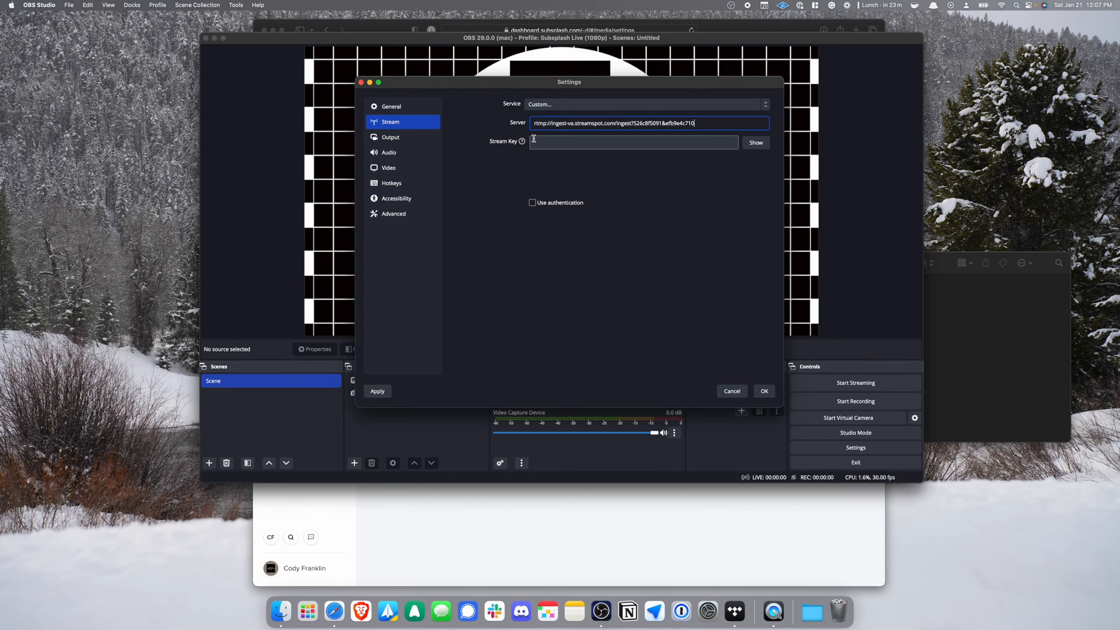
Copy the stream key from Subsplash into OBS's Stream Key, save settings, and start streaming.
click(700, 517)
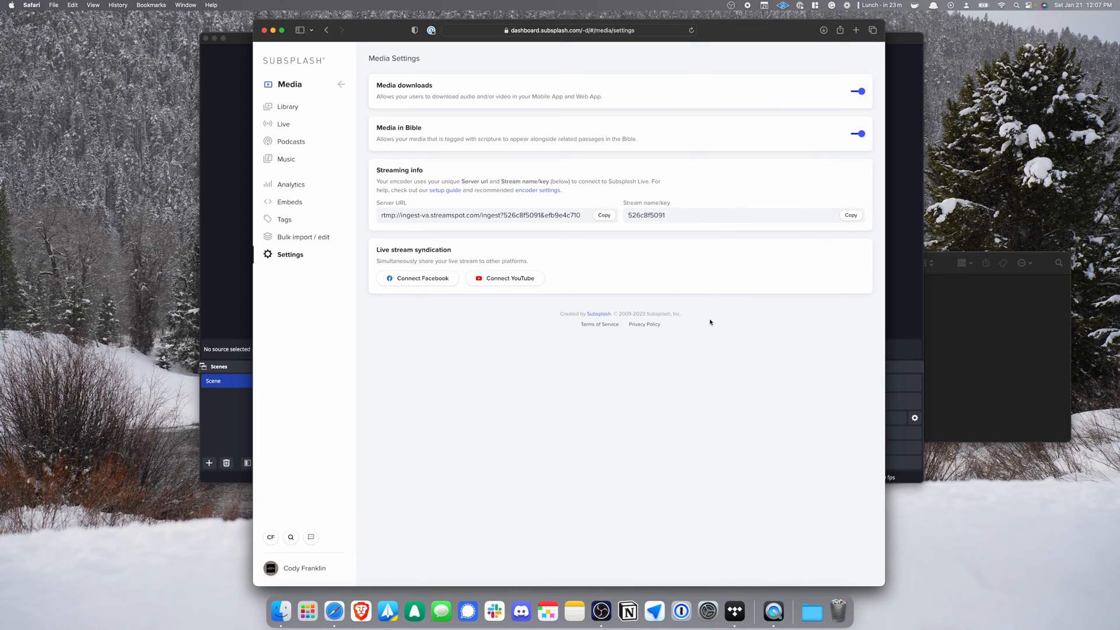
click(847, 216)
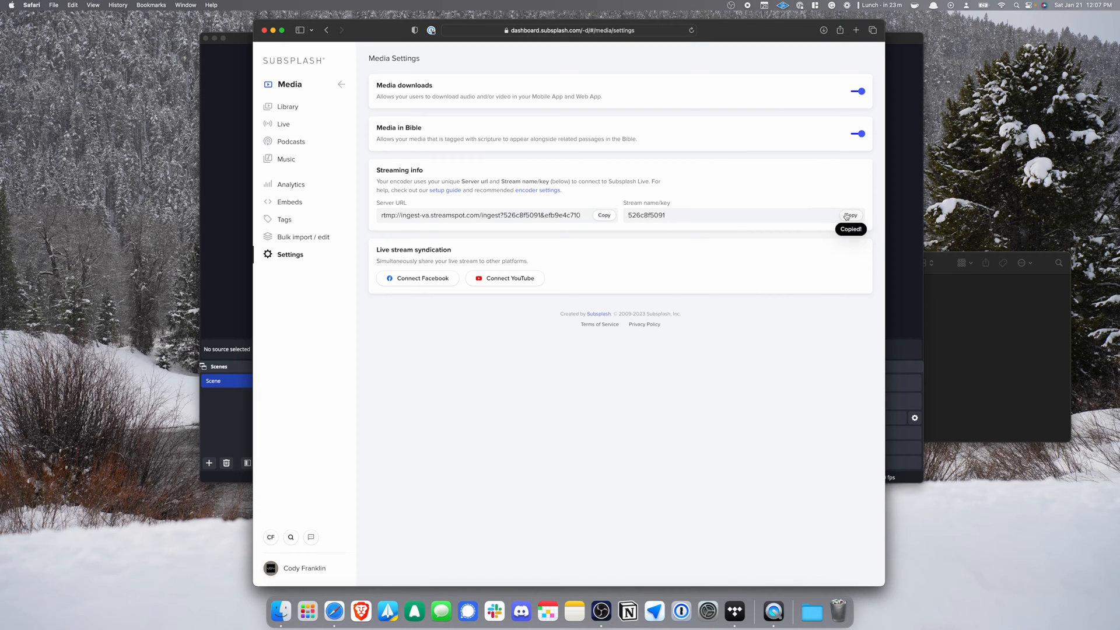
click(244, 288)
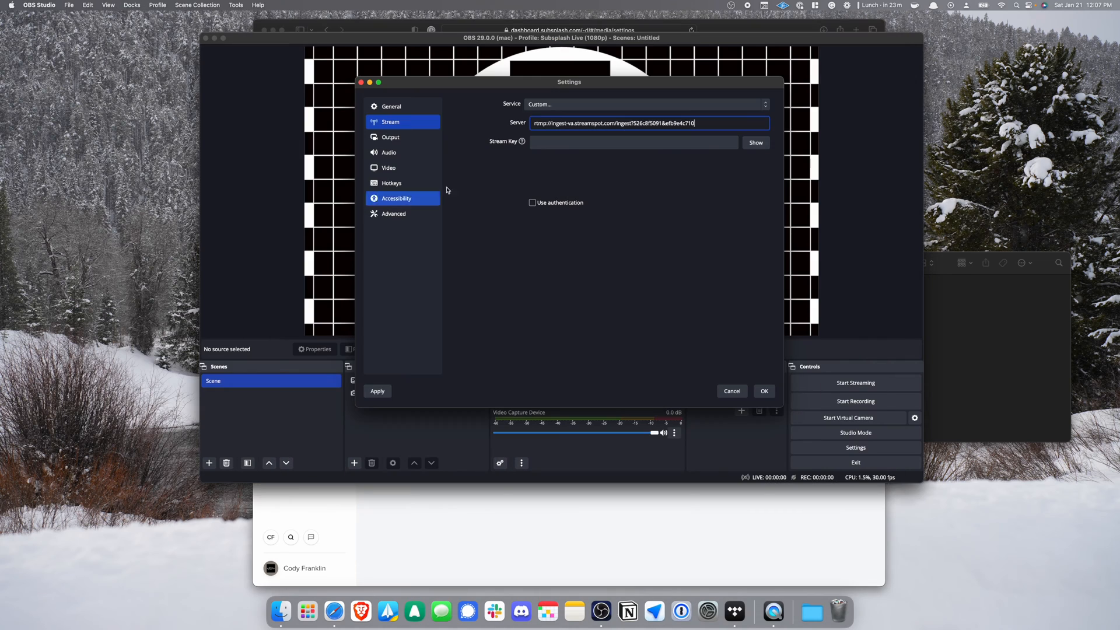
click(550, 143)
key(super+v)
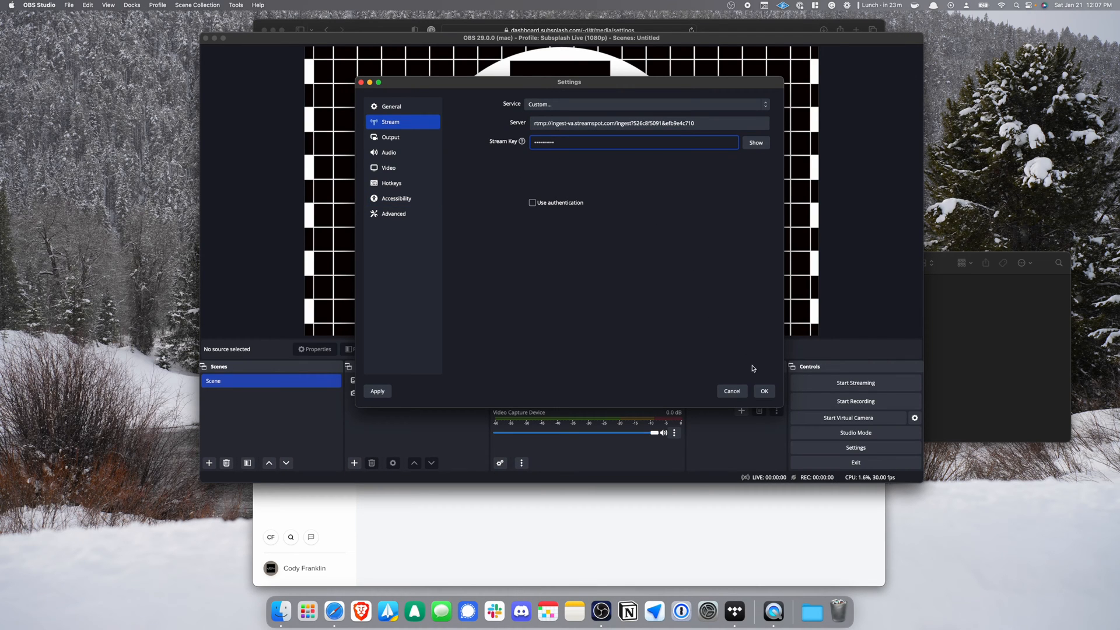
click(763, 391)
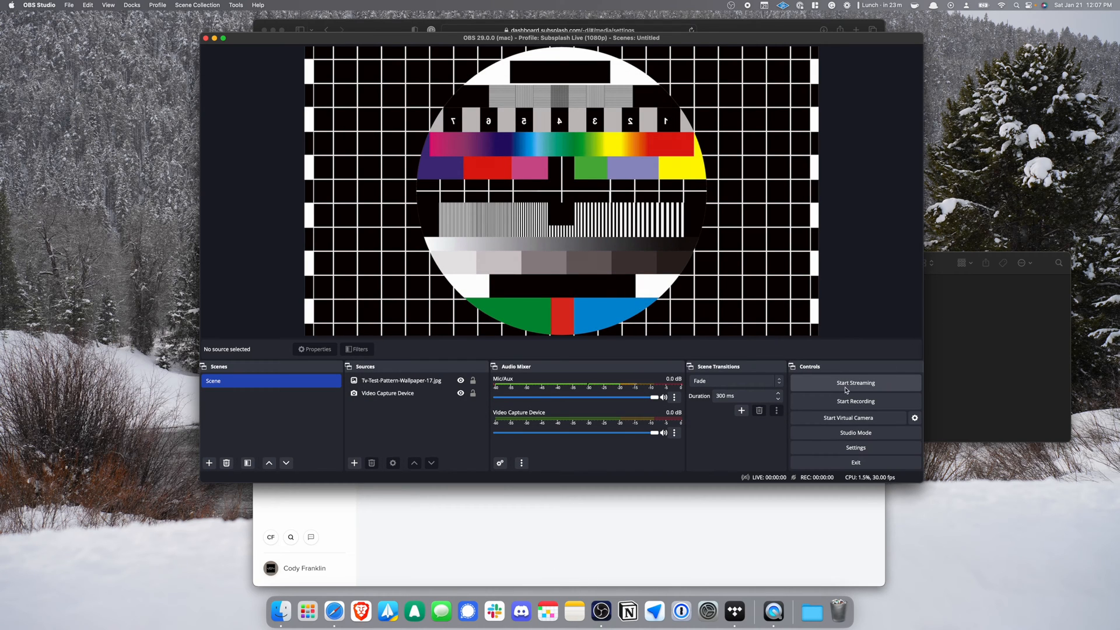
click(881, 388)
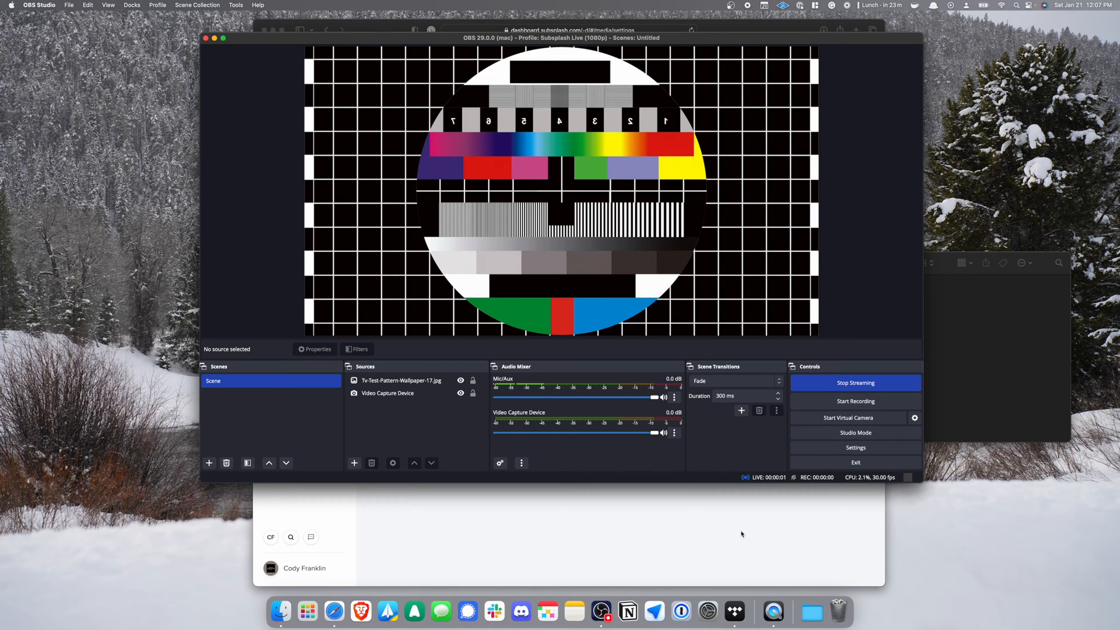
Open the dashboard's Live page and enlarge the stream preview of the incoming 1080p test pattern.
click(742, 535)
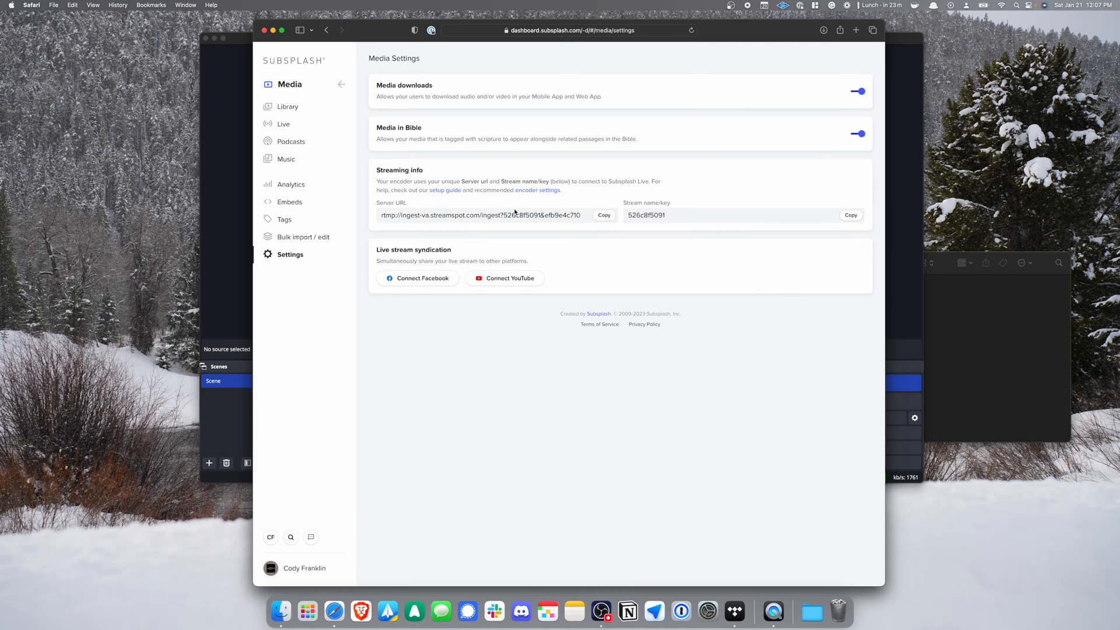
click(333, 128)
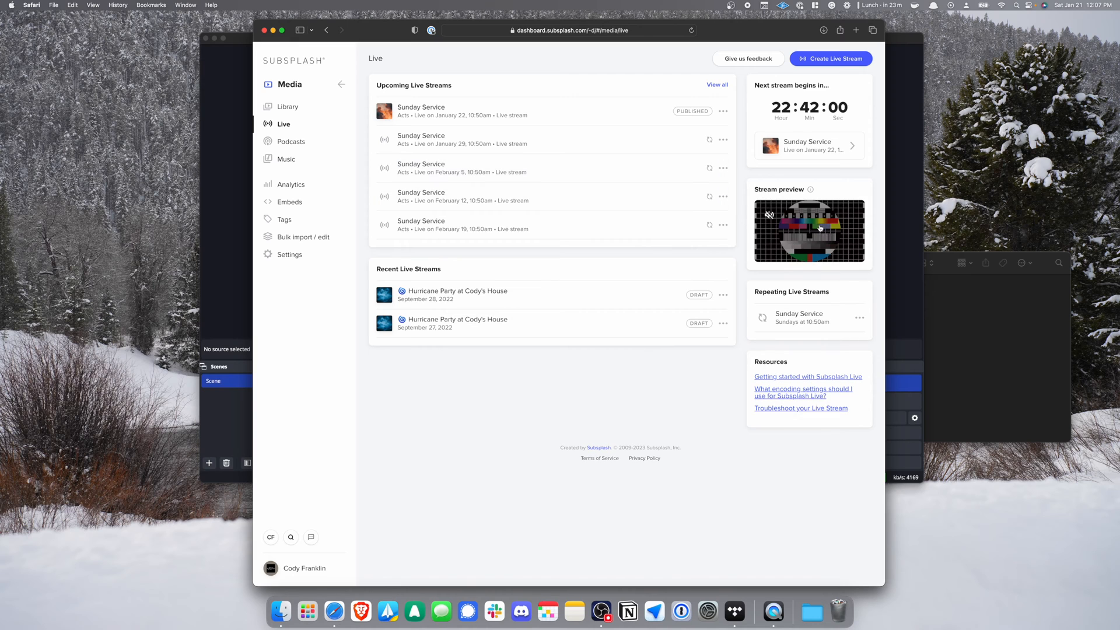
click(779, 226)
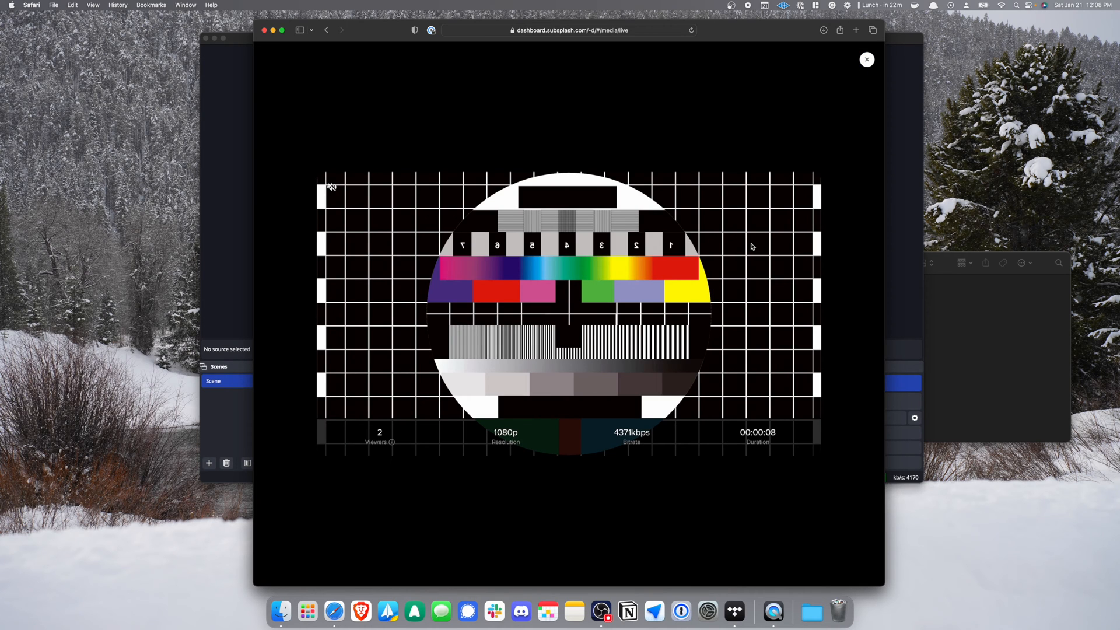